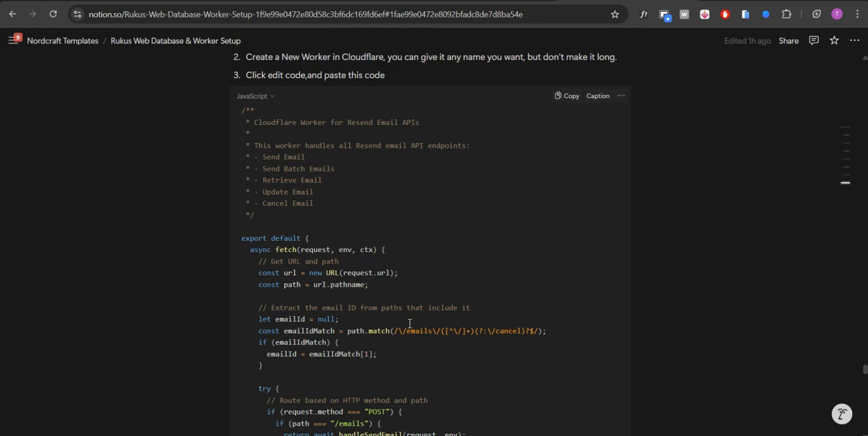
Step: Switch to Resend and review the account's usage settings, domains and API keys
left_click(465, 1)
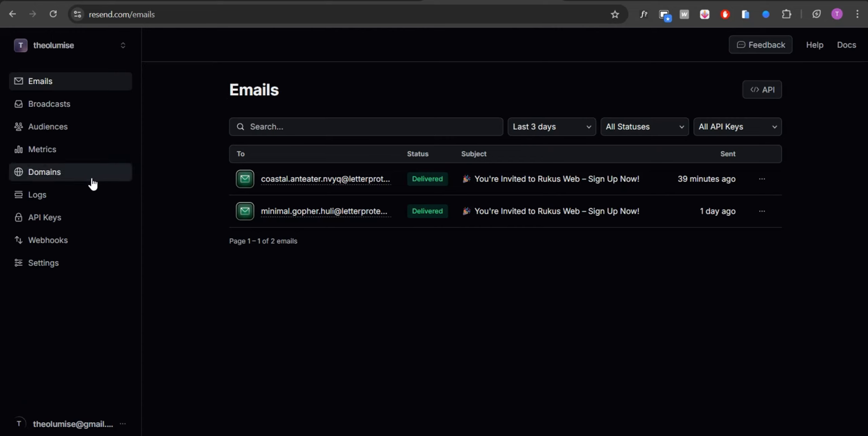
left_click(59, 267)
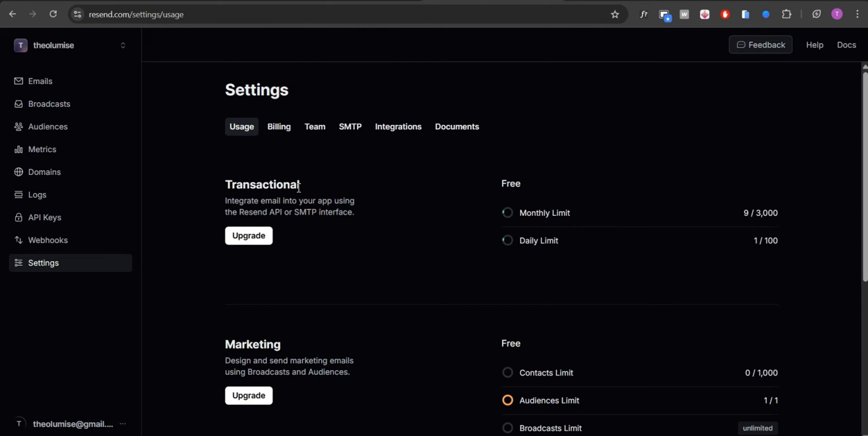
left_click(57, 185)
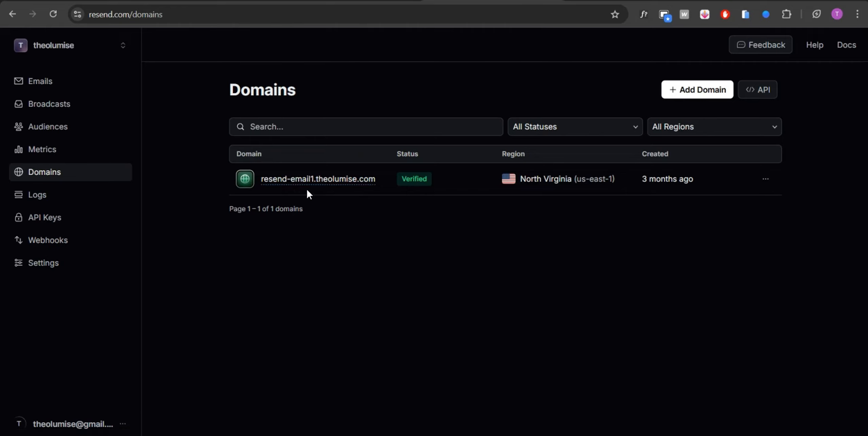
left_click(65, 217)
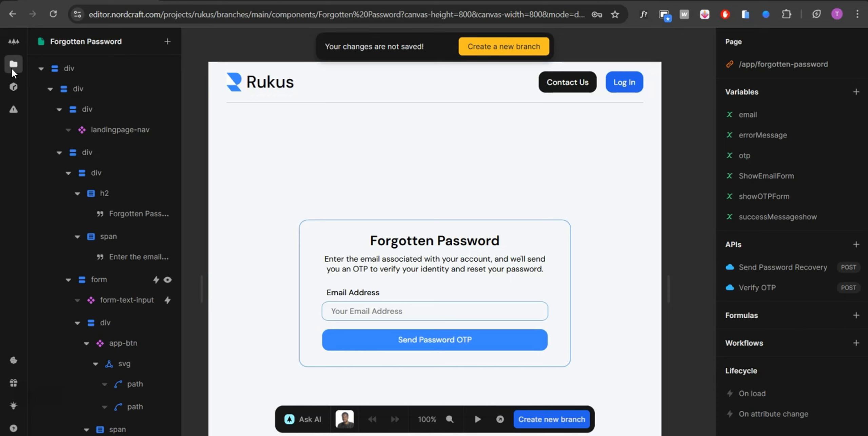
Step: Switch to the Nordcraft editor and open the "2. Send Account Setup" API of the invite-team-member component
left_click(14, 64)
scroll(78, 150, "up", 3)
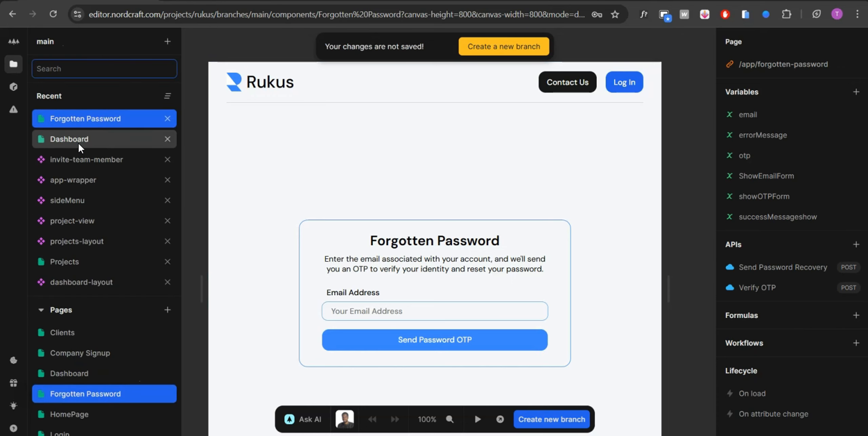
left_click(90, 159)
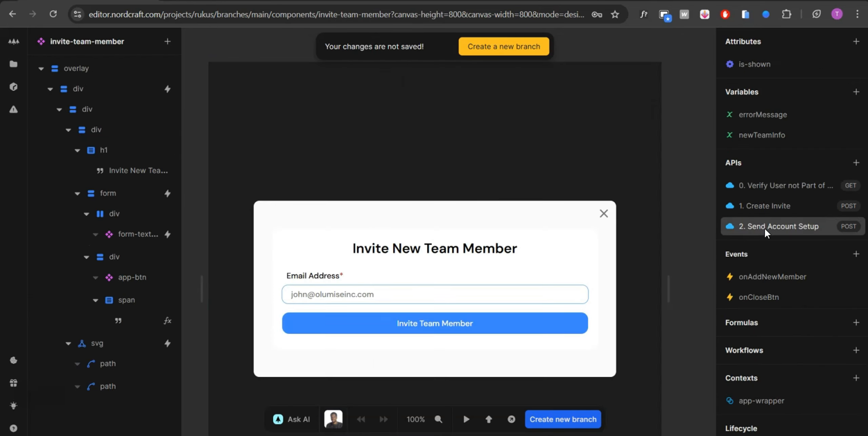
left_click(766, 227)
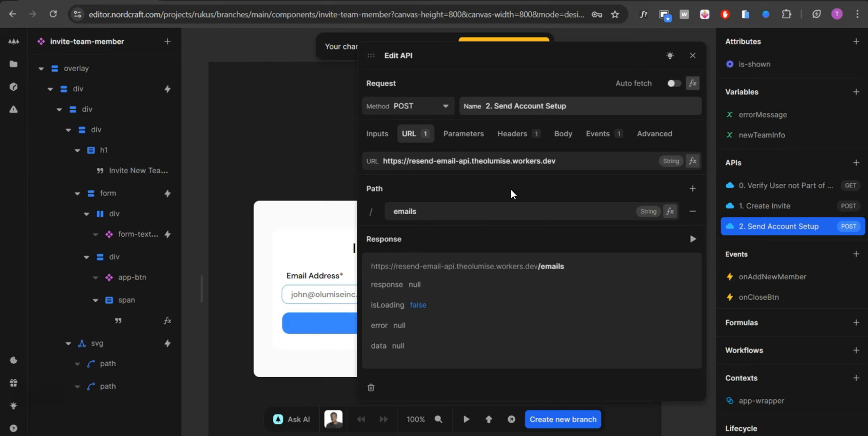
Step: Open the API's request body formula, expand its output object and widen the Output node to read the email fields
left_click(553, 134)
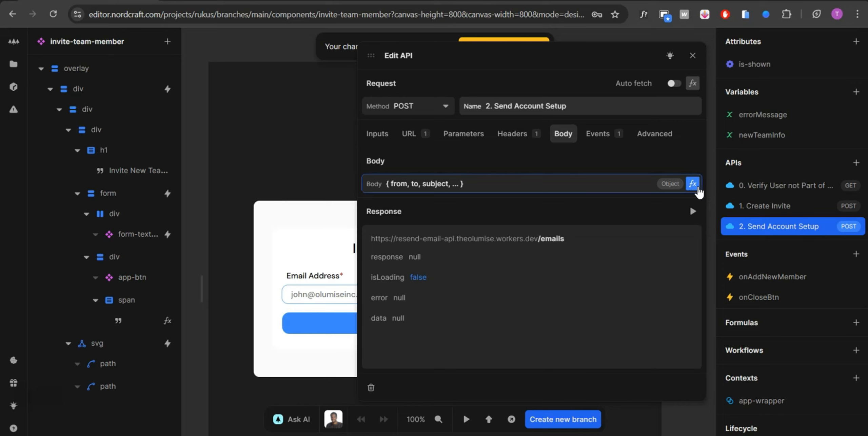
left_click(693, 184)
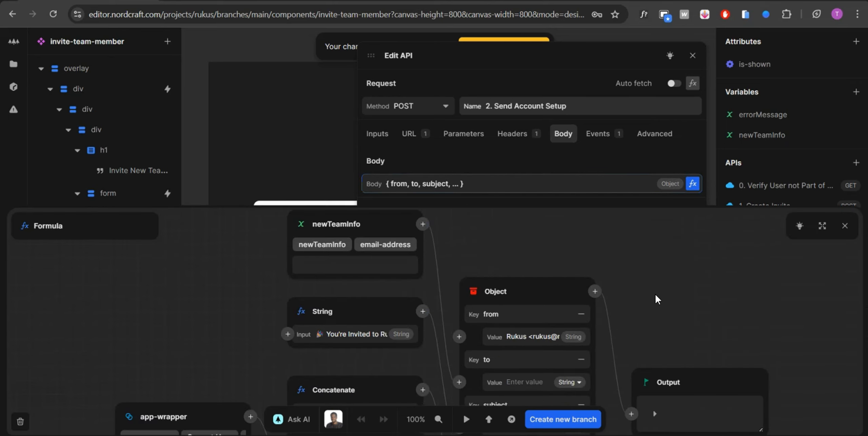
scroll(610, 314, "down", 2)
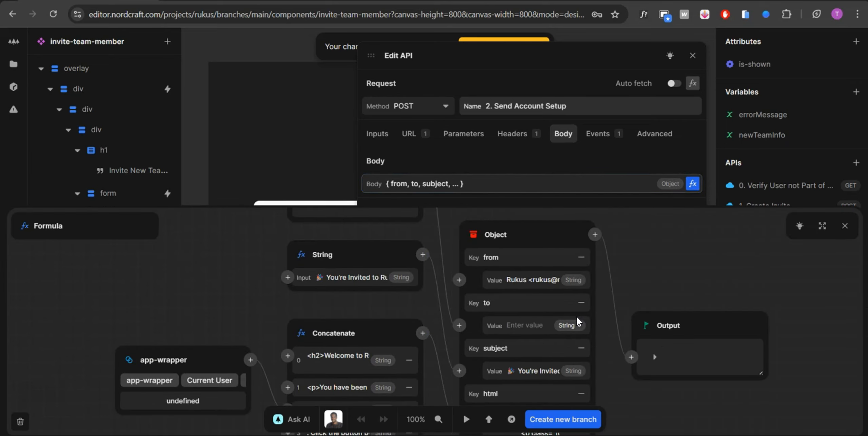
left_click(655, 357)
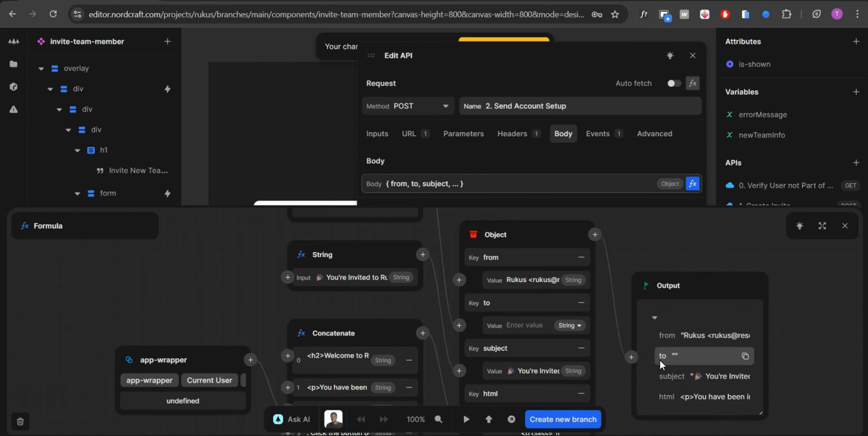
left_click_drag(761, 412, 823, 418)
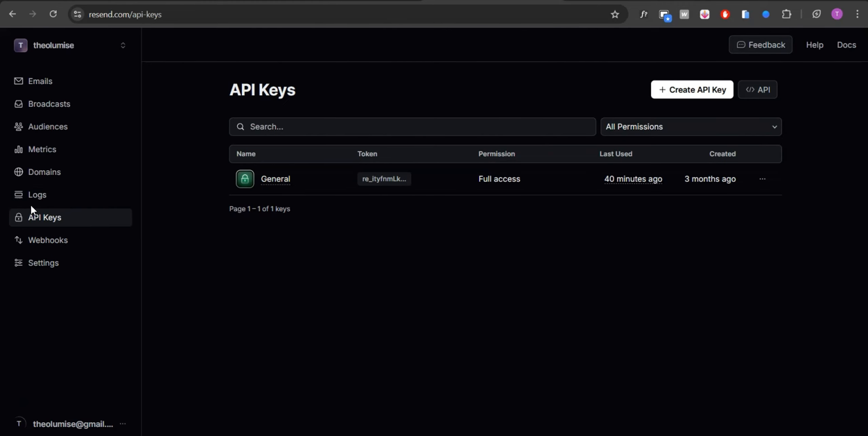
Step: Compare the domain registered in Resend with the from field, and examine the remaining email fields in the Nordcraft body formula
left_click(43, 172)
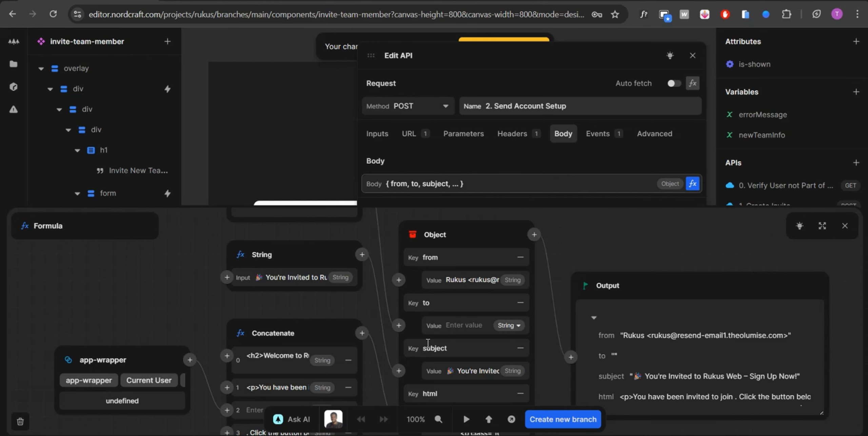
scroll(428, 342, "up", 1)
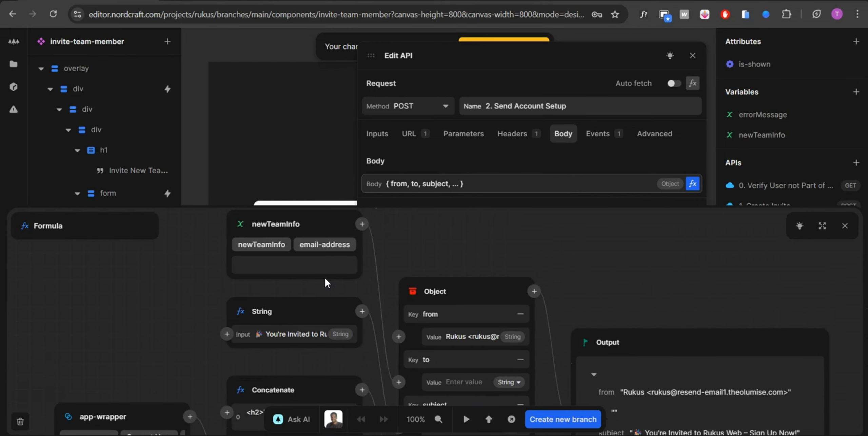
scroll(414, 299, "down", 2)
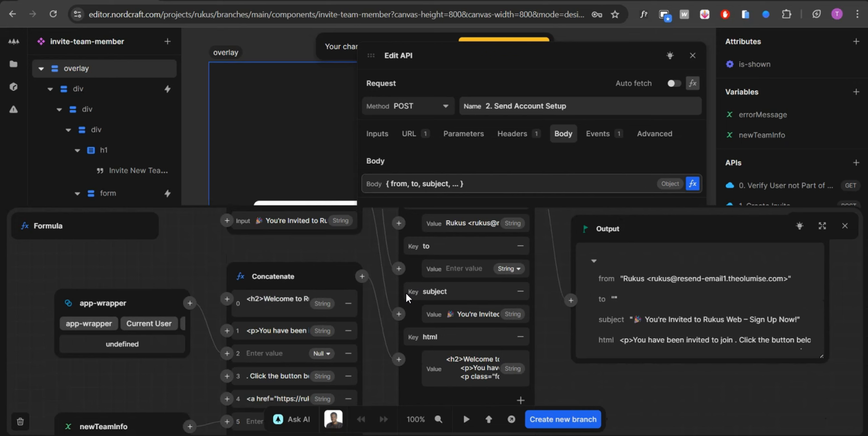
scroll(406, 292, "up", 1)
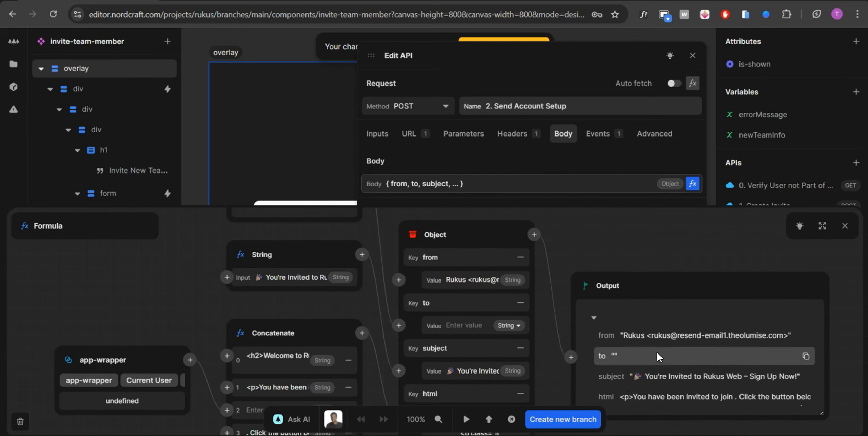
scroll(665, 326, "down", 2)
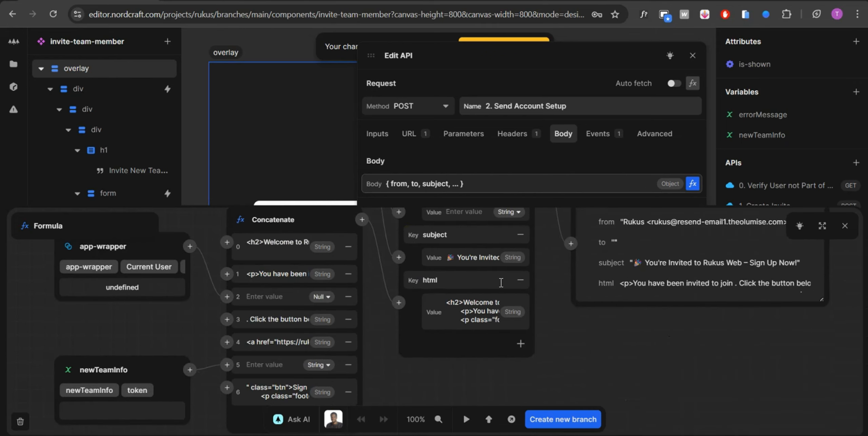
scroll(425, 291, "up", 1)
scroll(129, 374, "down", 2)
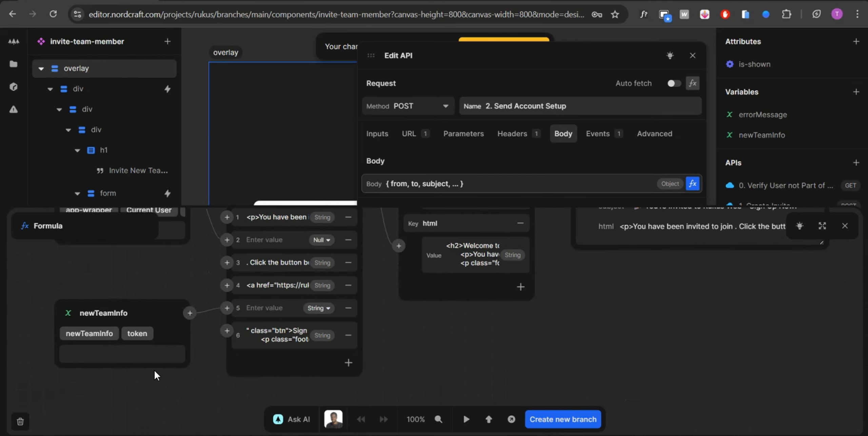
left_click(286, 131)
Step: Browse the project's installed packages and search them for "na"
left_click(409, 312)
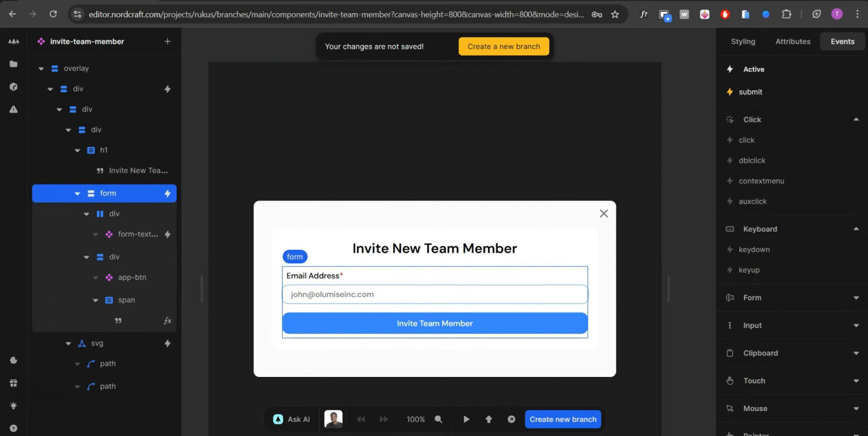
left_click(13, 87)
left_click(108, 73)
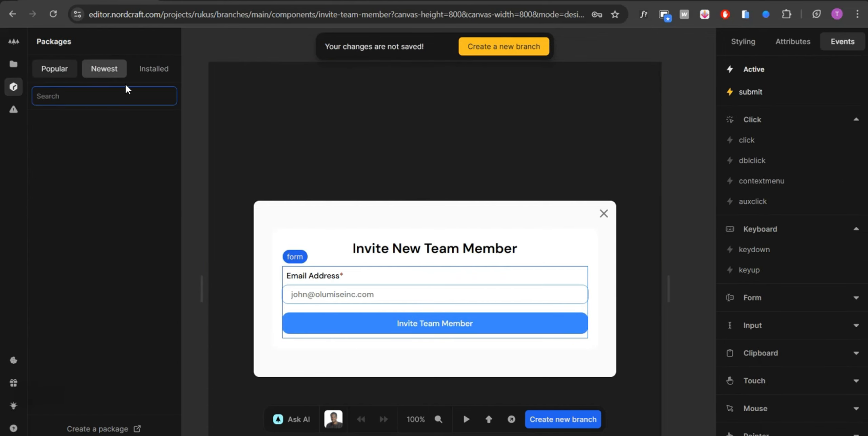
left_click(152, 71)
scroll(101, 197, "down", 1)
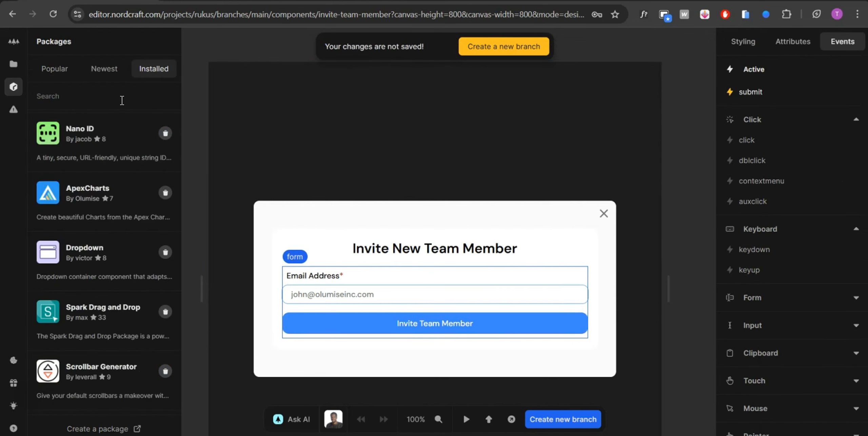
scroll(118, 252, "down", 2)
scroll(120, 253, "down", 7)
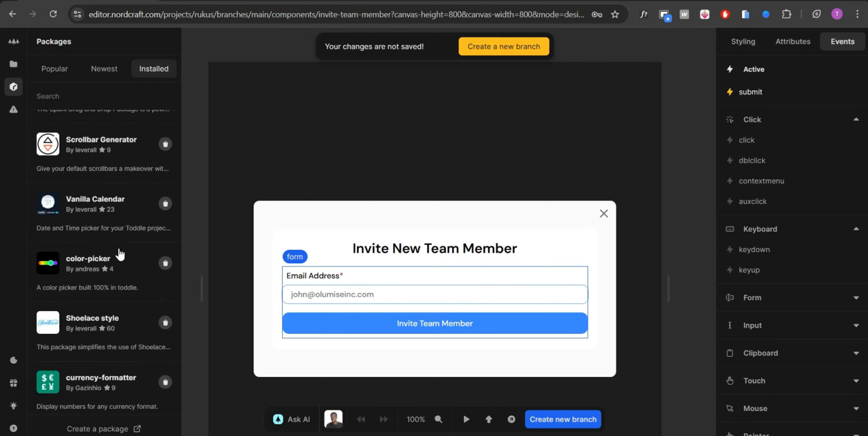
scroll(119, 254, "up", 2)
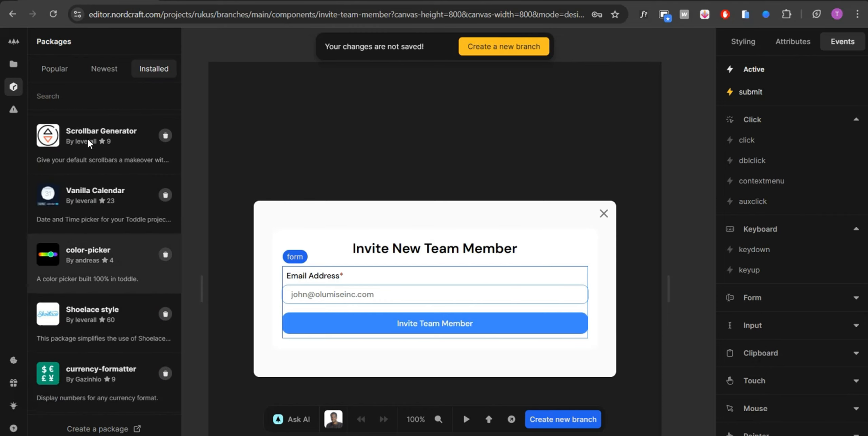
left_click(102, 100)
type("na")
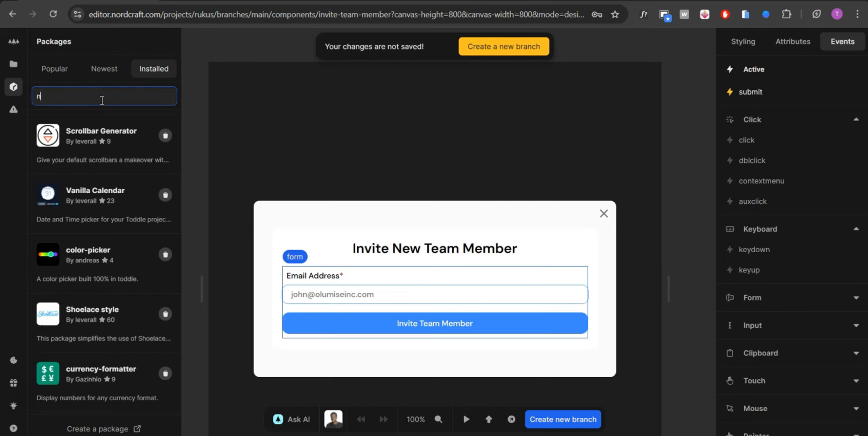
Step: Inspect the invite form's submit workflow, including the Nano ID and token-expiring nodes in the newTeamInfo value formula
left_click(364, 282)
left_click(770, 91)
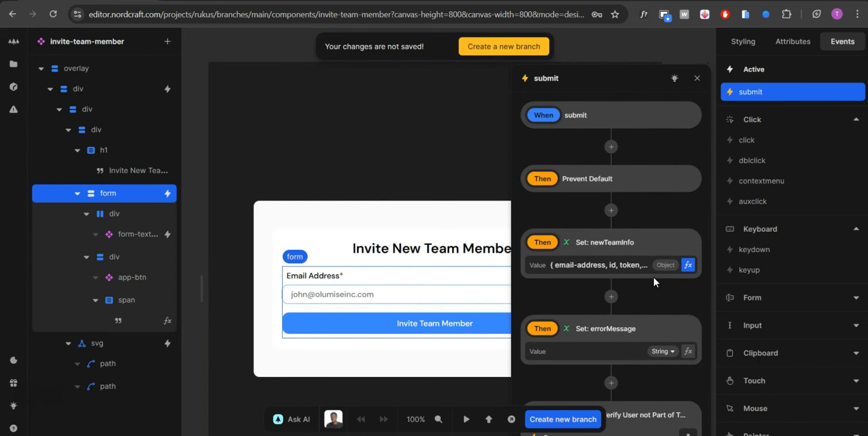
left_click(687, 265)
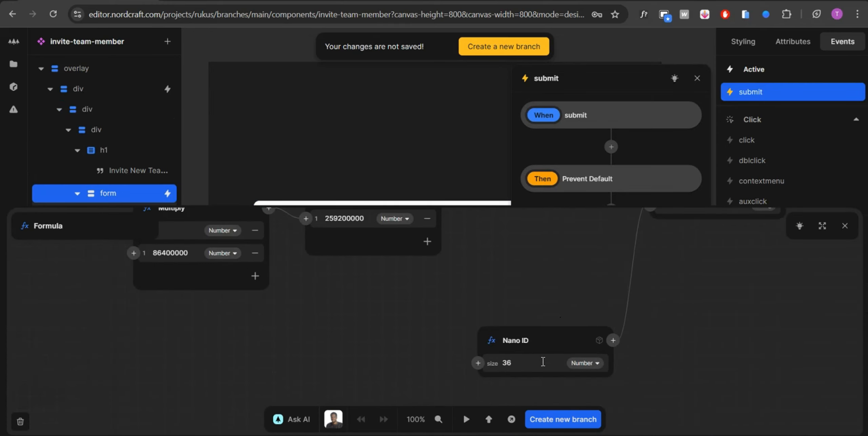
scroll(645, 377, "up", 3)
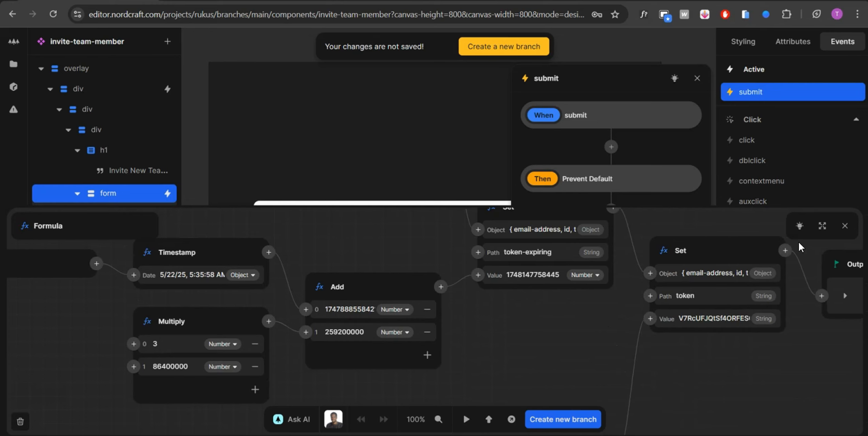
left_click(844, 226)
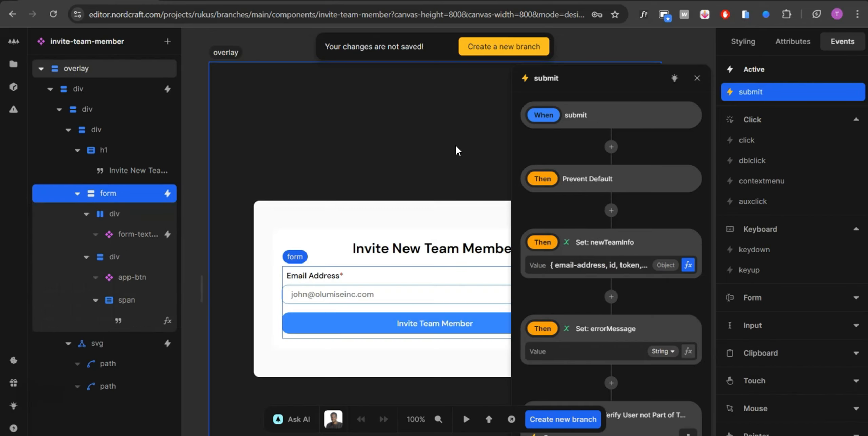
key("Escape")
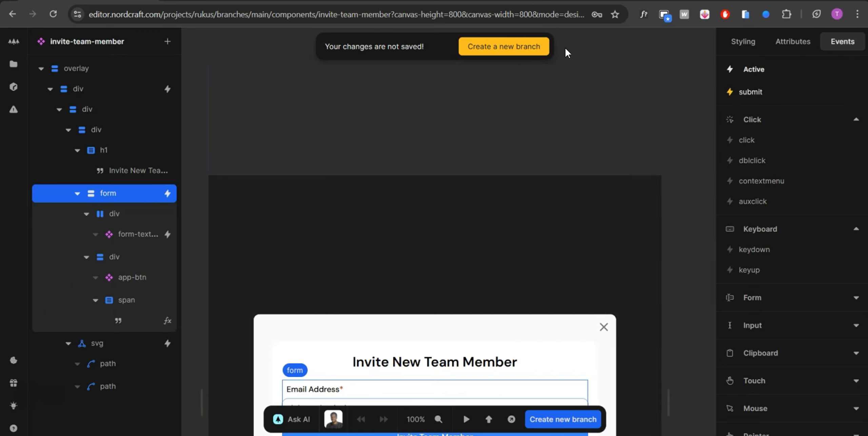
key("Escape")
Step: Reopen the body formula of the "2. Send Account Setup" API and try to widen its Output node
scroll(750, 224, "down", 2)
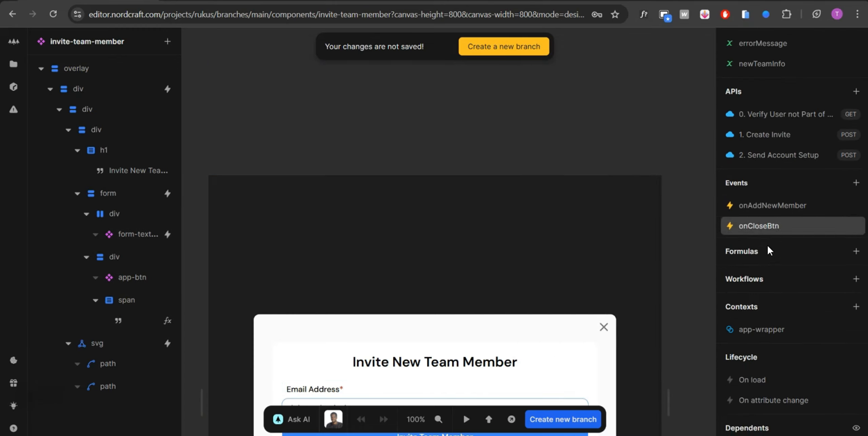
left_click(772, 150)
left_click(573, 136)
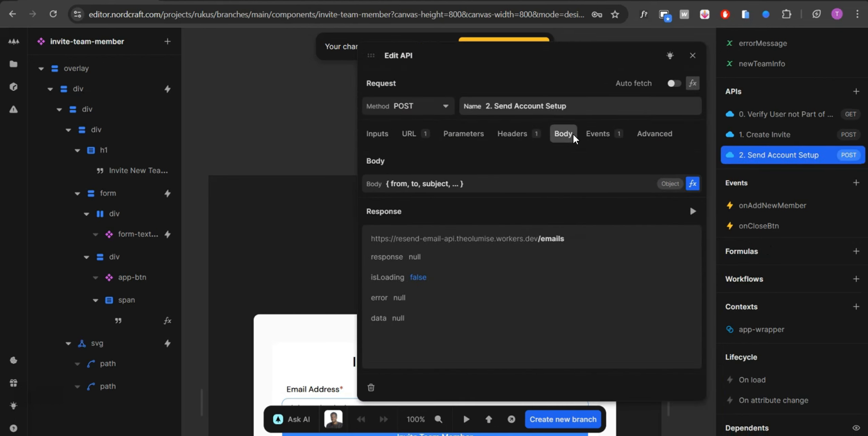
left_click(692, 183)
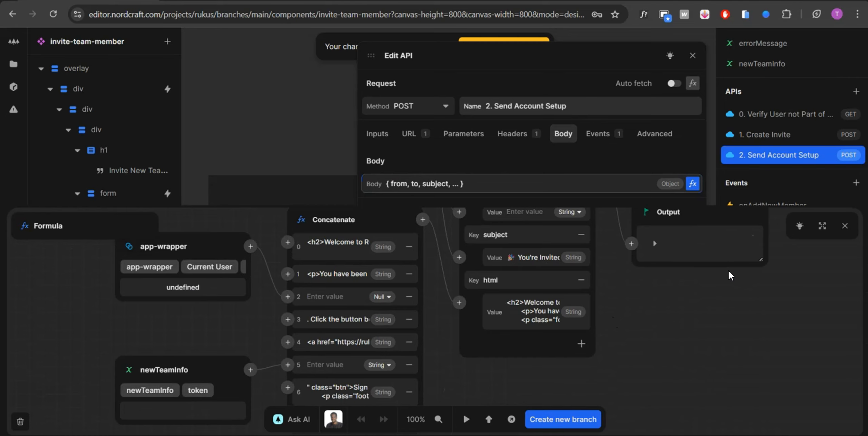
left_click_drag(763, 259, 865, 315)
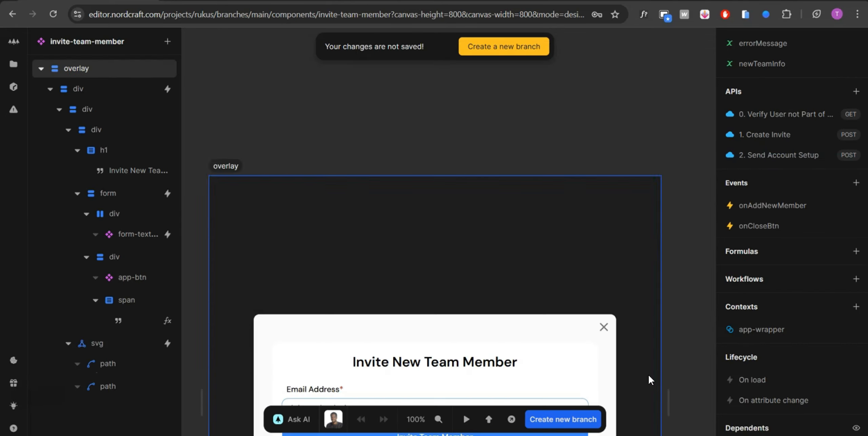
Step: Copy the html value from the body formula output of the "2. Send Account Setup" API and paste it into a blank Notepad document
left_click(752, 155)
left_click(600, 133)
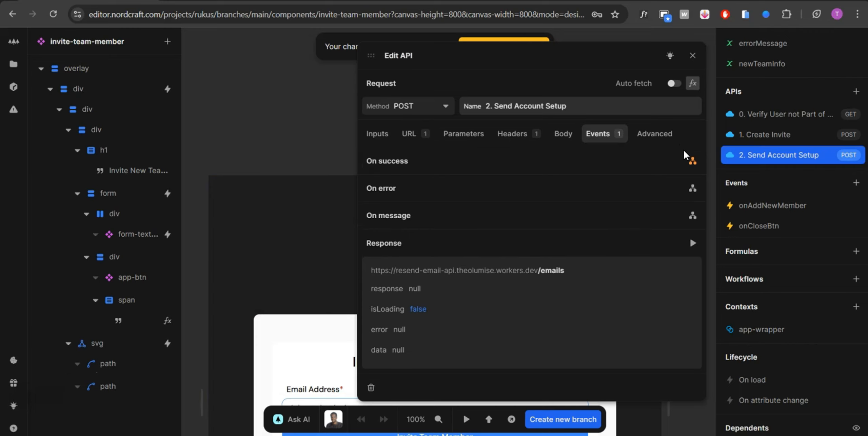
left_click(563, 133)
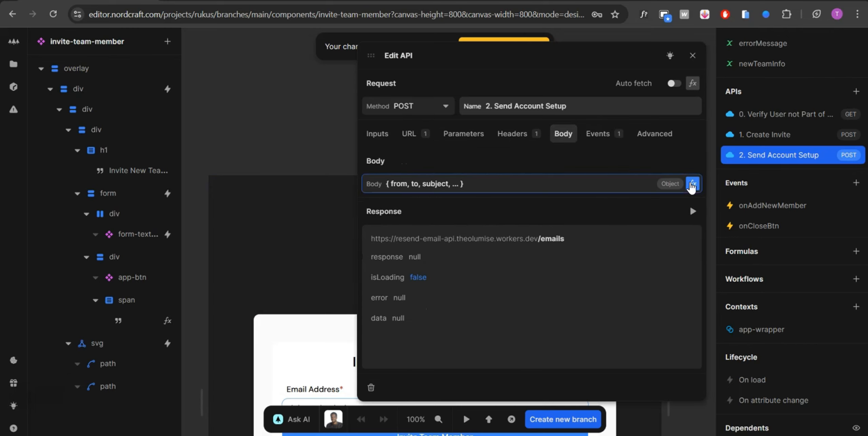
left_click(692, 183)
scroll(778, 323, "right", 2)
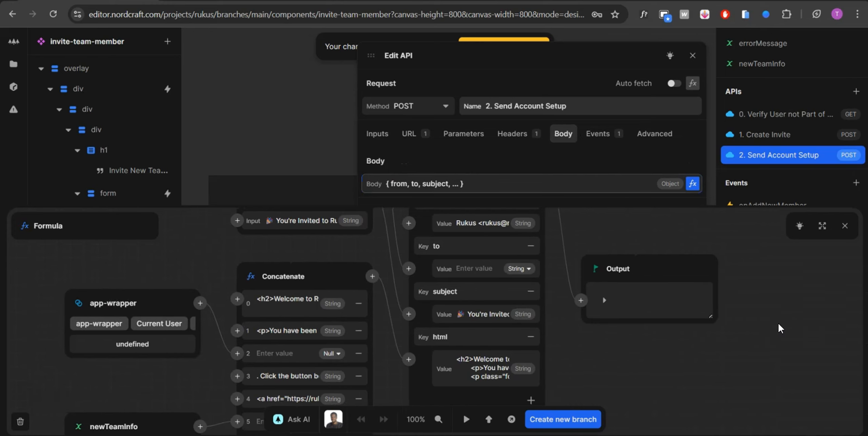
left_click(597, 297)
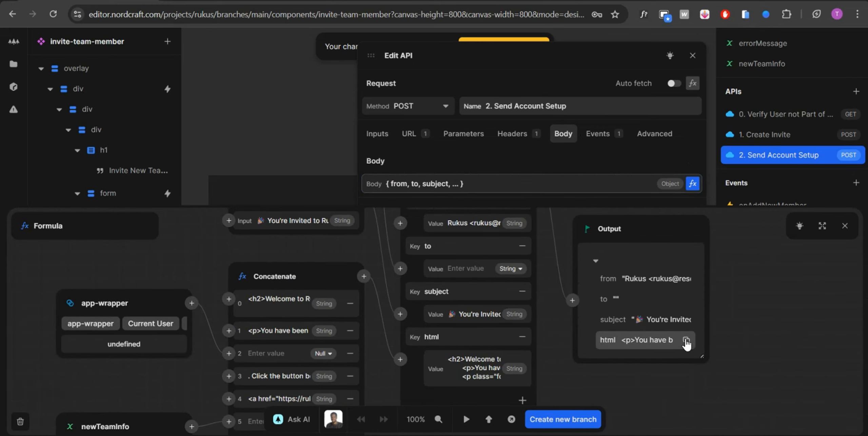
left_click(686, 341)
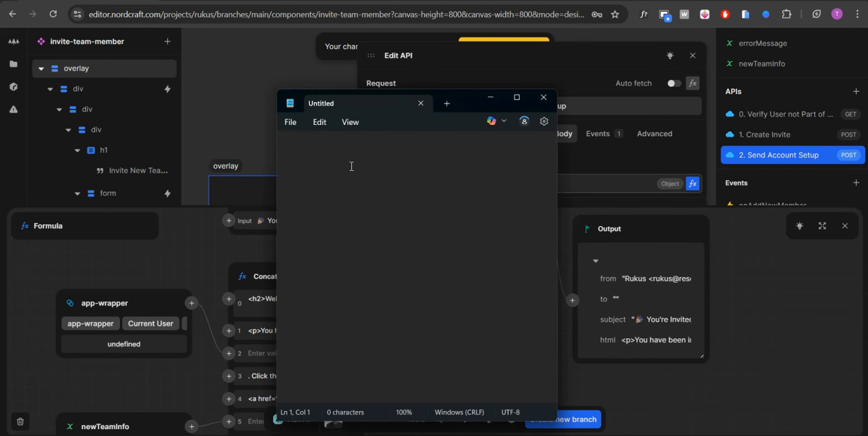
key("ctrl+v")
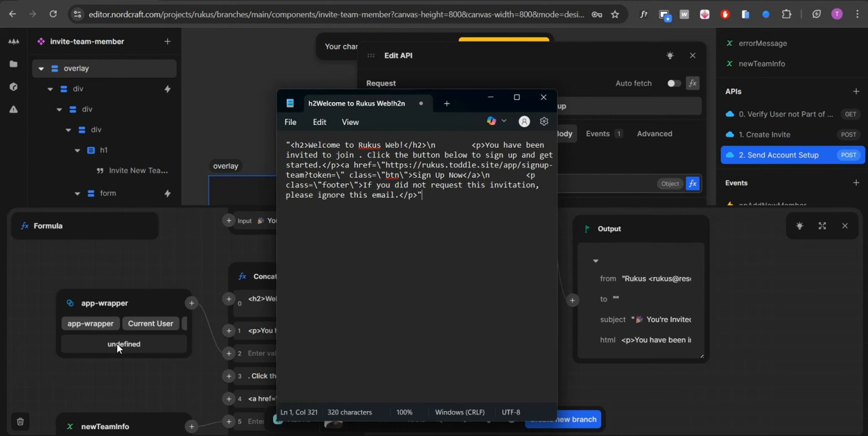
Step: Check the app-wrapper and newTeamInfo token inputs feeding the Concatenate node, and close the body formula
scroll(157, 317, "down", 2)
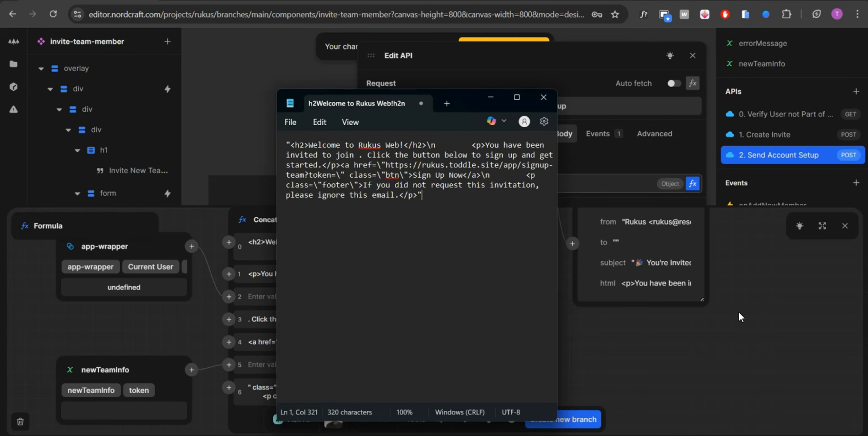
left_click(710, 255)
left_click(842, 232)
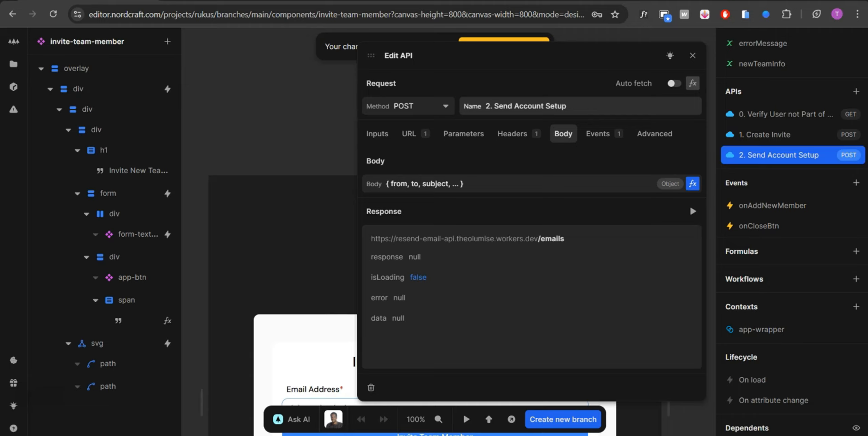
Step: Switch to the Cloudflare dashboard and open the code of the resend-email-api worker
left_click(224, 0)
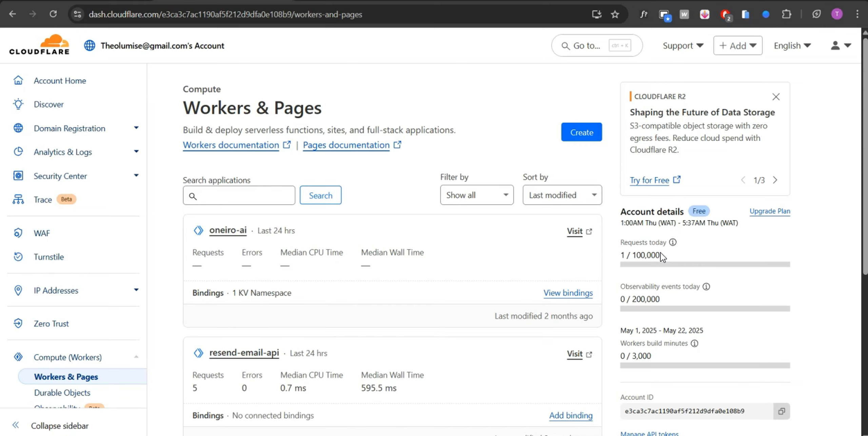
left_click(255, 352)
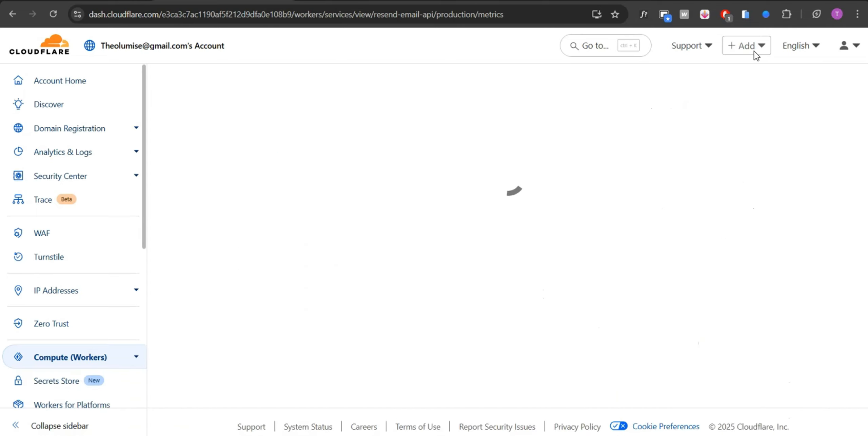
left_click(764, 46)
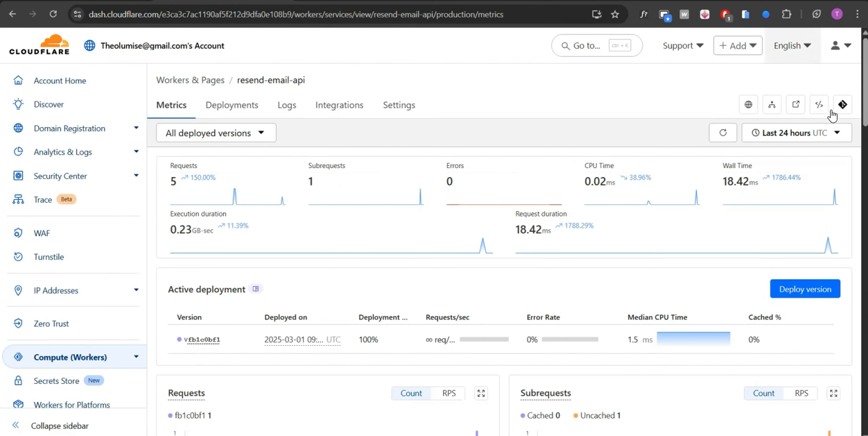
left_click(820, 105)
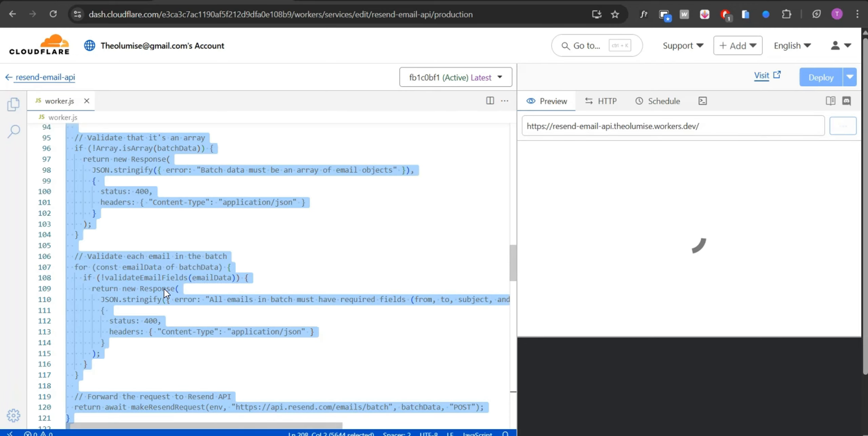
Step: Skim the batch validation and Resend request functions in worker.js, and return to the endpoint list in its header comment
left_click(164, 288)
scroll(226, 309, "down", 1)
scroll(227, 309, "down", 2)
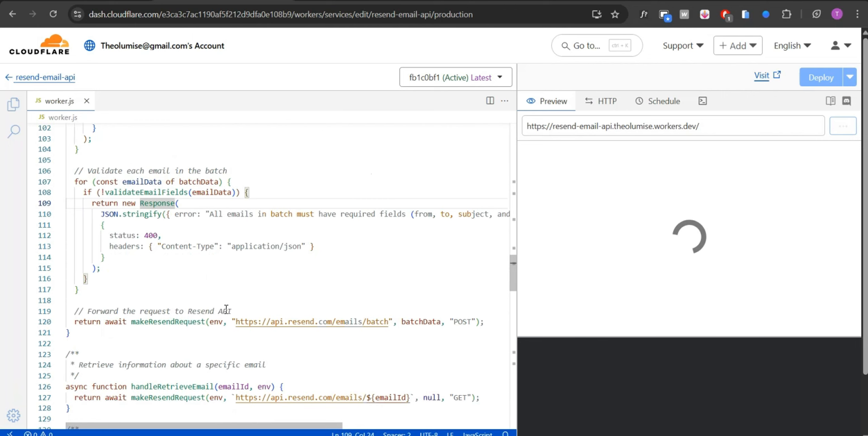
scroll(226, 309, "up", 5)
scroll(226, 309, "up", 20)
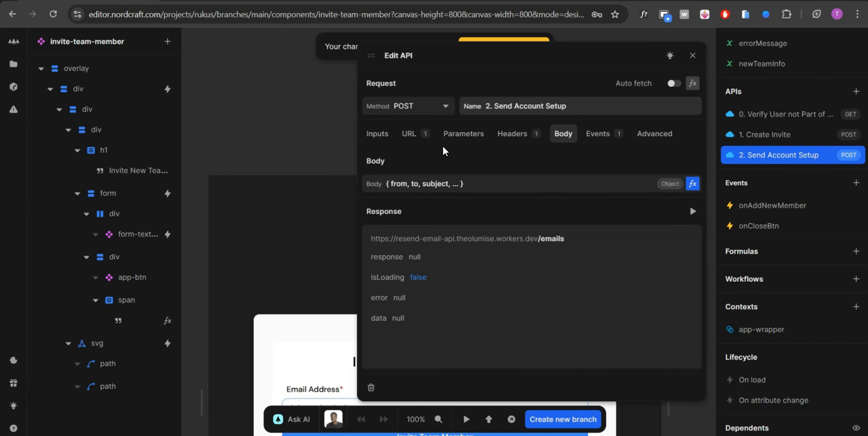
Step: Compare the URL and emails path of the Nordcraft API with the method and path routing in worker.js
left_click(428, 136)
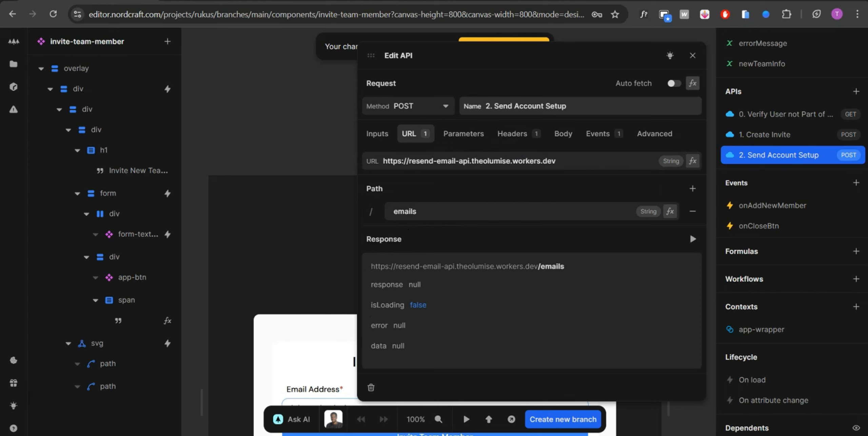
left_click(224, 1)
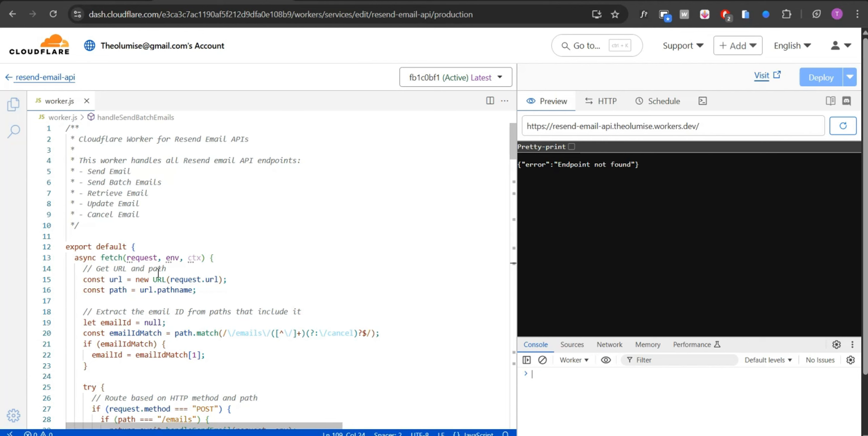
scroll(200, 369, "down", 8)
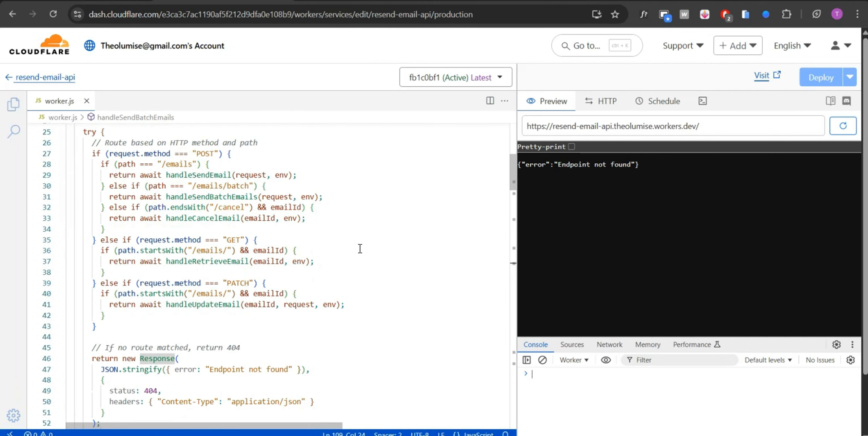
left_click(387, 205)
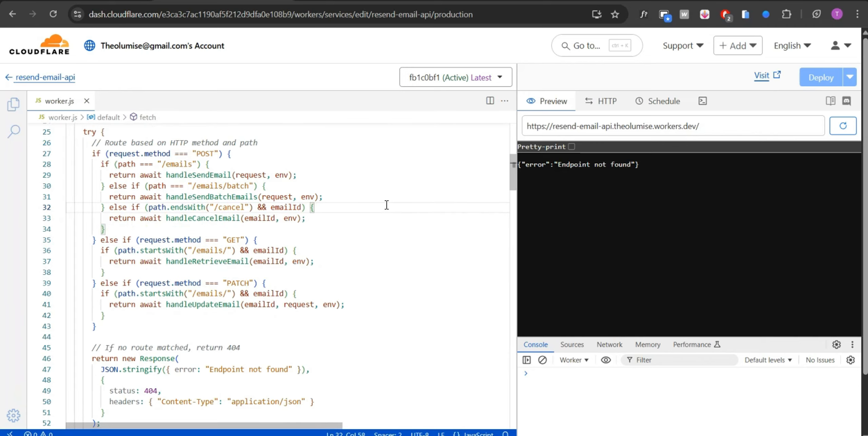
Step: Switch to the Notion worker setup guide and copy the environment variable name RESEND_GENERAL_APIKEY from instruction 4
left_click(627, 0)
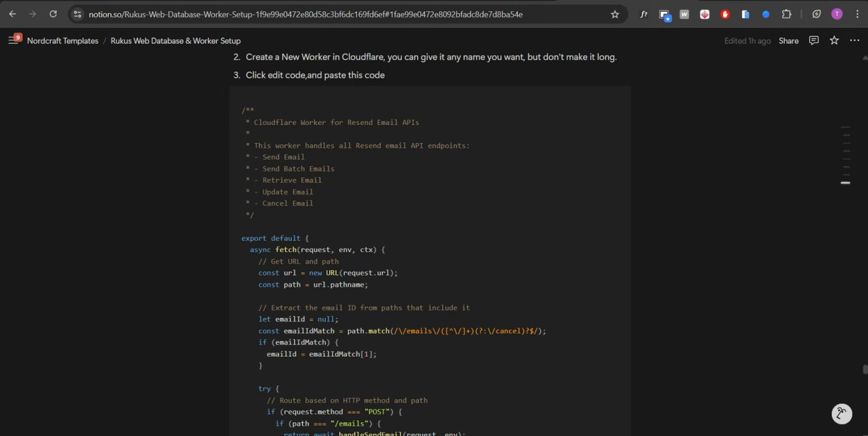
left_click(251, 0)
left_click(597, 0)
scroll(510, 176, "up", 1)
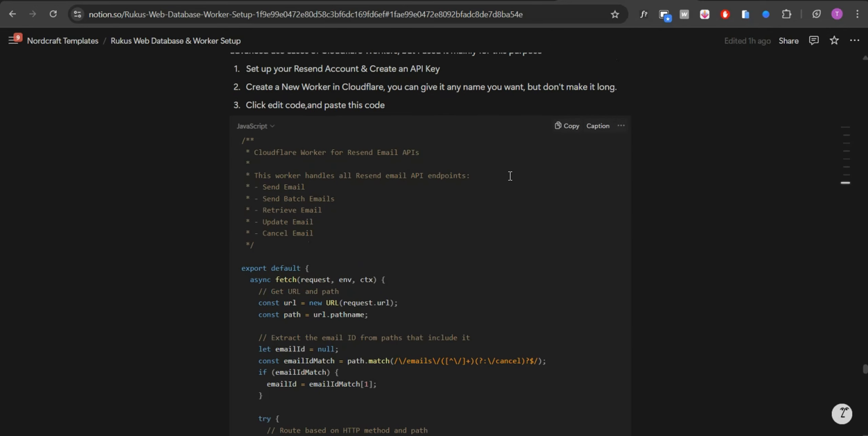
scroll(510, 176, "down", 20)
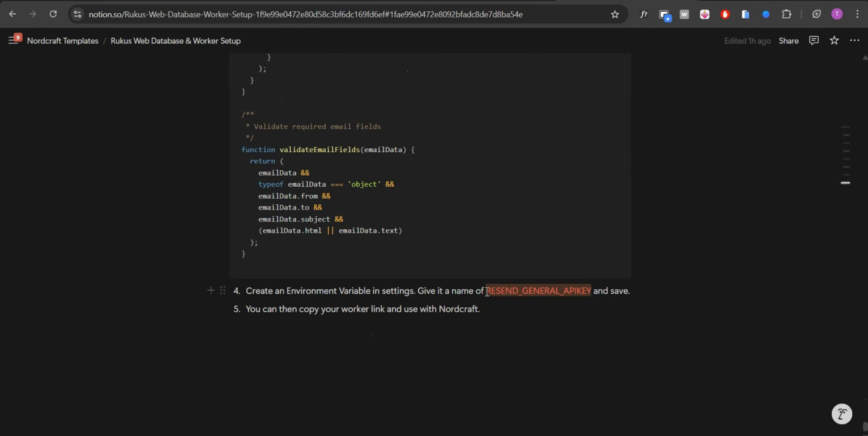
left_click_drag(487, 291, 589, 291)
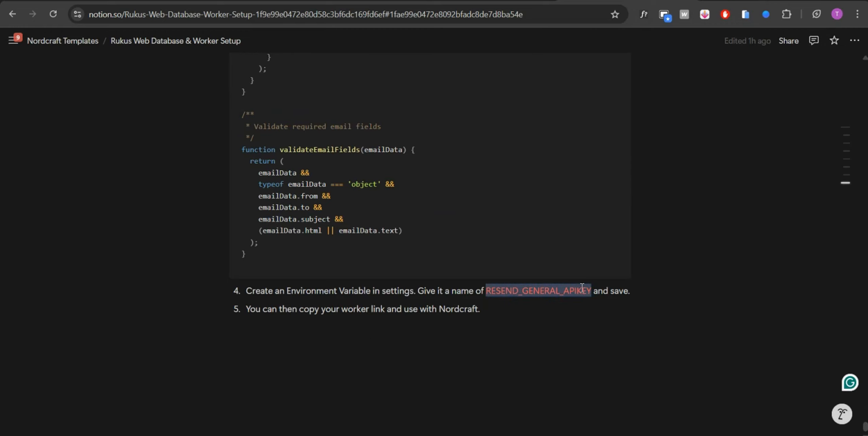
right_click(582, 288)
left_click(628, 143)
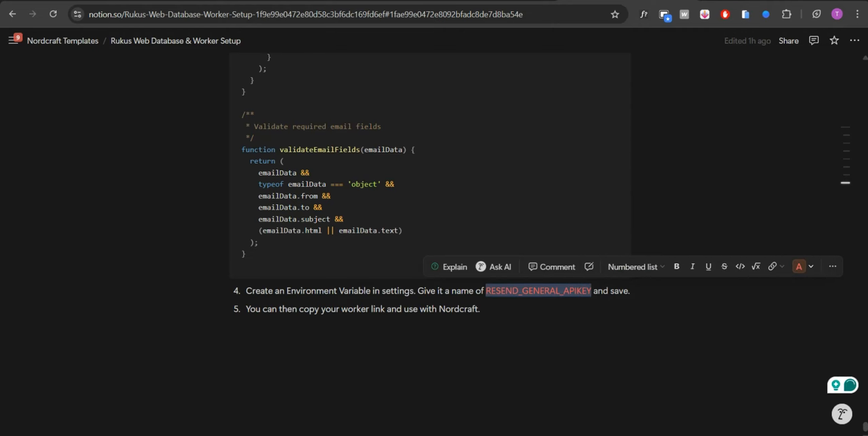
Step: Search the Cloudflare worker code for RESEND_GENERAL_APIKEY to find where the variable is used, and close the search
left_click(224, 1)
left_click(442, 181)
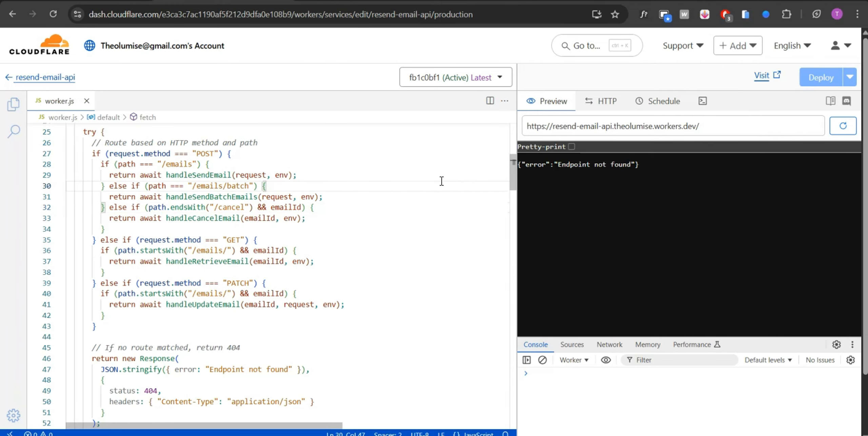
key("ctrl+f")
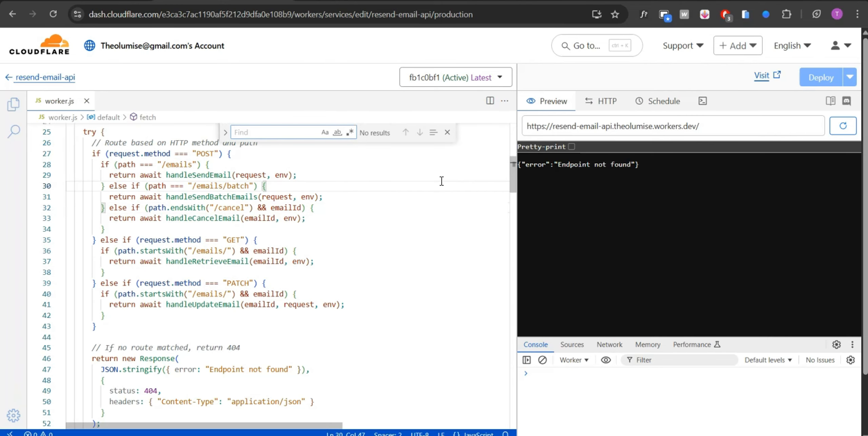
key("ctrl+v")
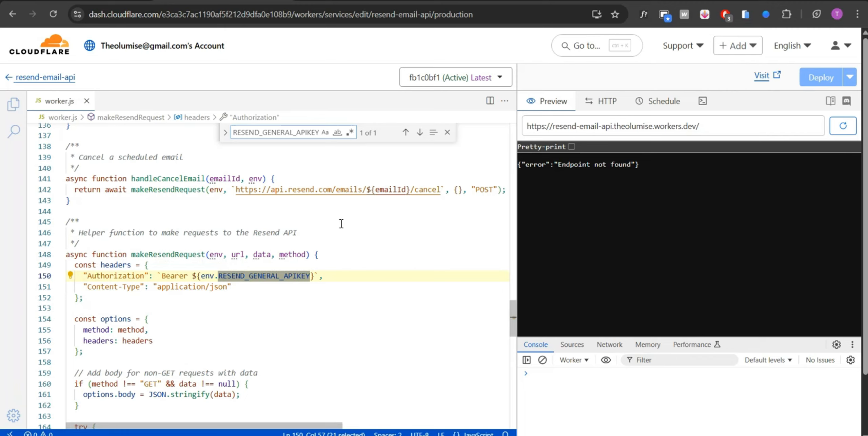
left_click(448, 131)
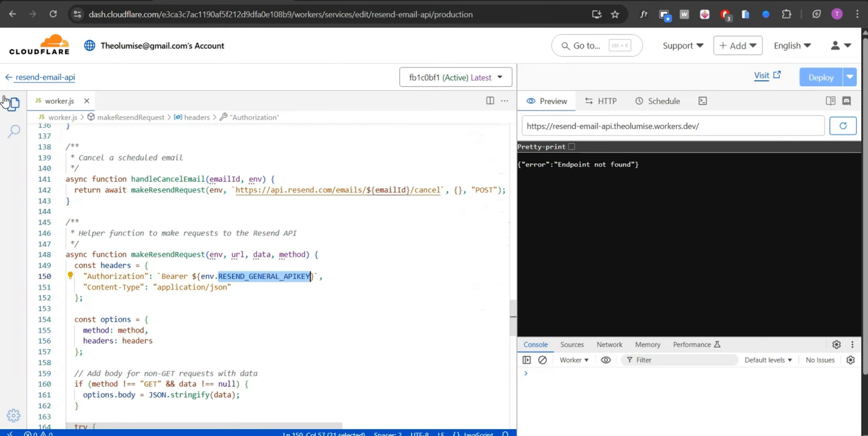
Step: Leave the code editor and open the resend-email-api worker's settings to check its variables and secrets
left_click(11, 81)
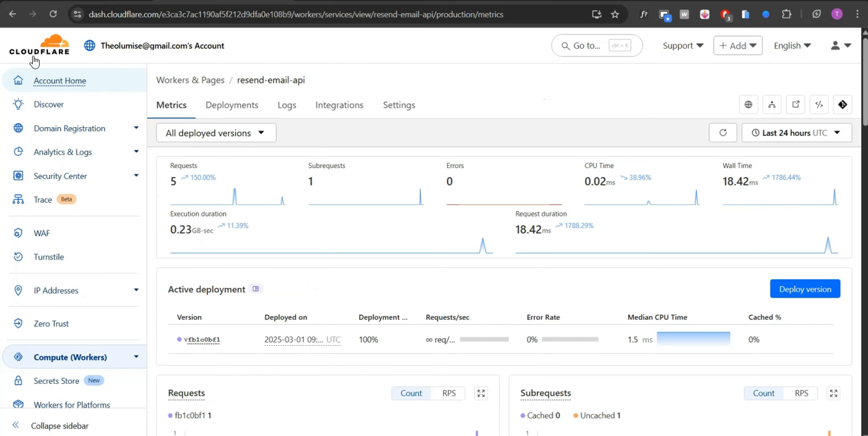
left_click(55, 43)
left_click(12, 15)
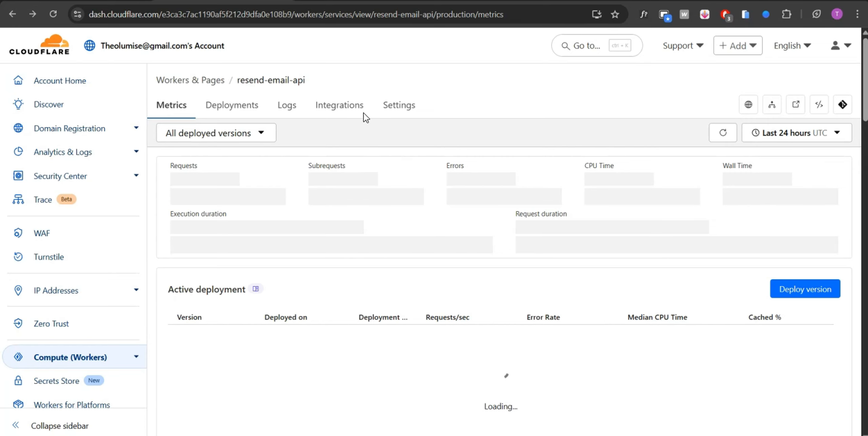
left_click(393, 112)
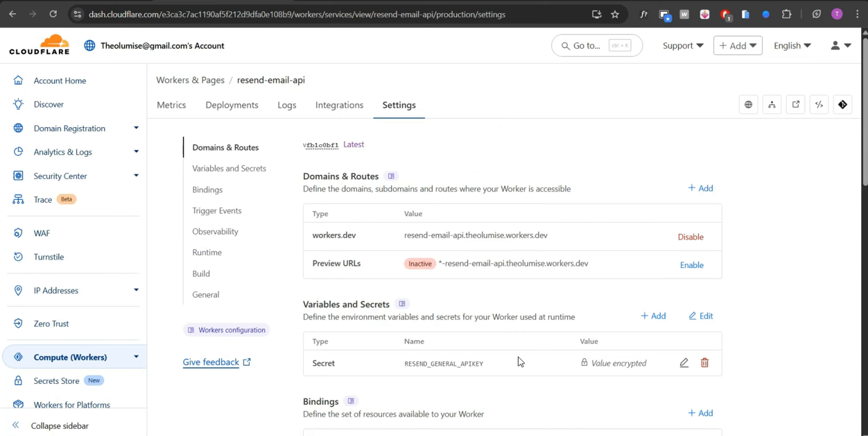
Step: Open the form for adding an environment variable, check its type options, and close it without adding a variable
left_click(662, 316)
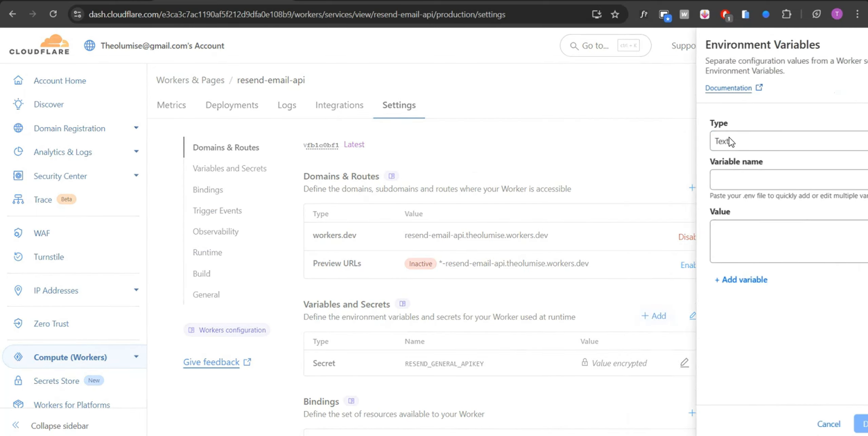
left_click(702, 139)
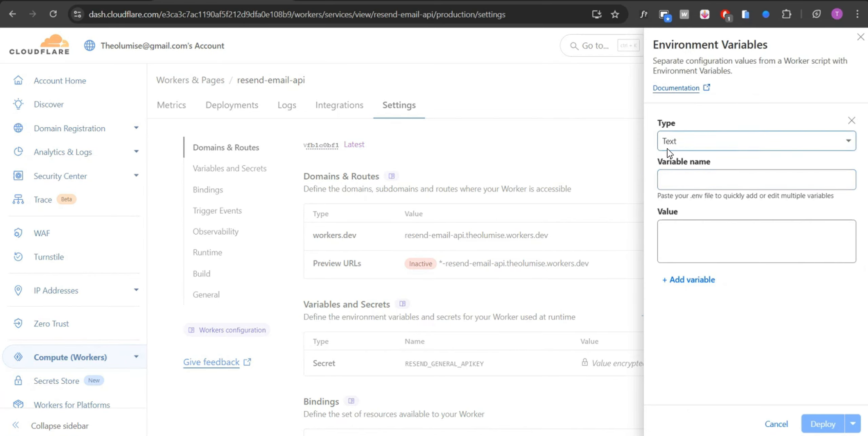
left_click(708, 333)
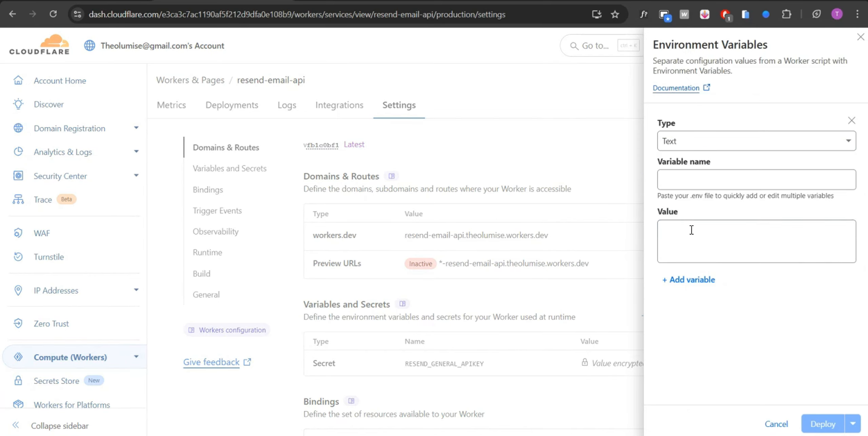
left_click(861, 38)
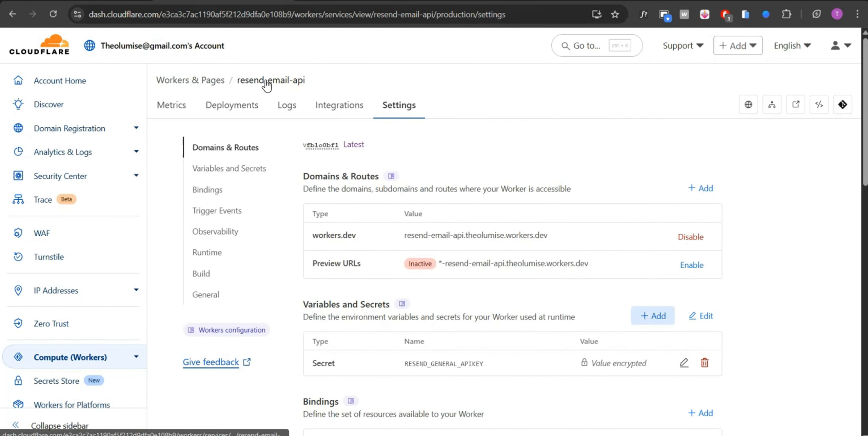
Step: Go back to the worker's metrics, look through them, and reopen its code editor
left_click(183, 107)
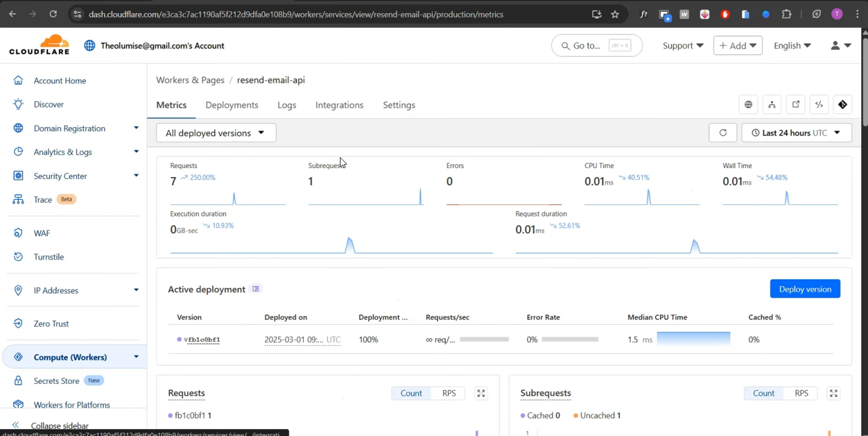
scroll(341, 158, "down", 3)
scroll(340, 157, "up", 3)
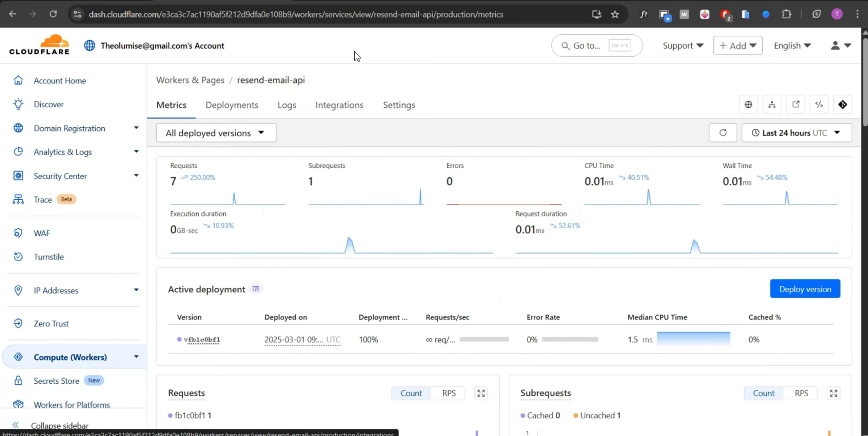
left_click(820, 106)
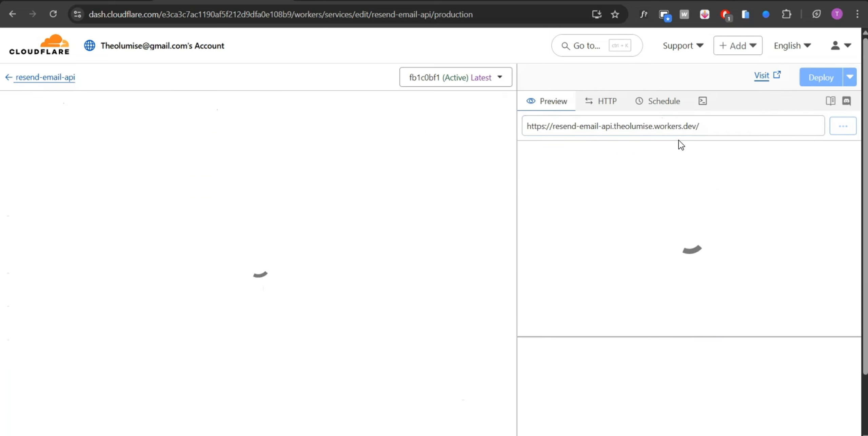